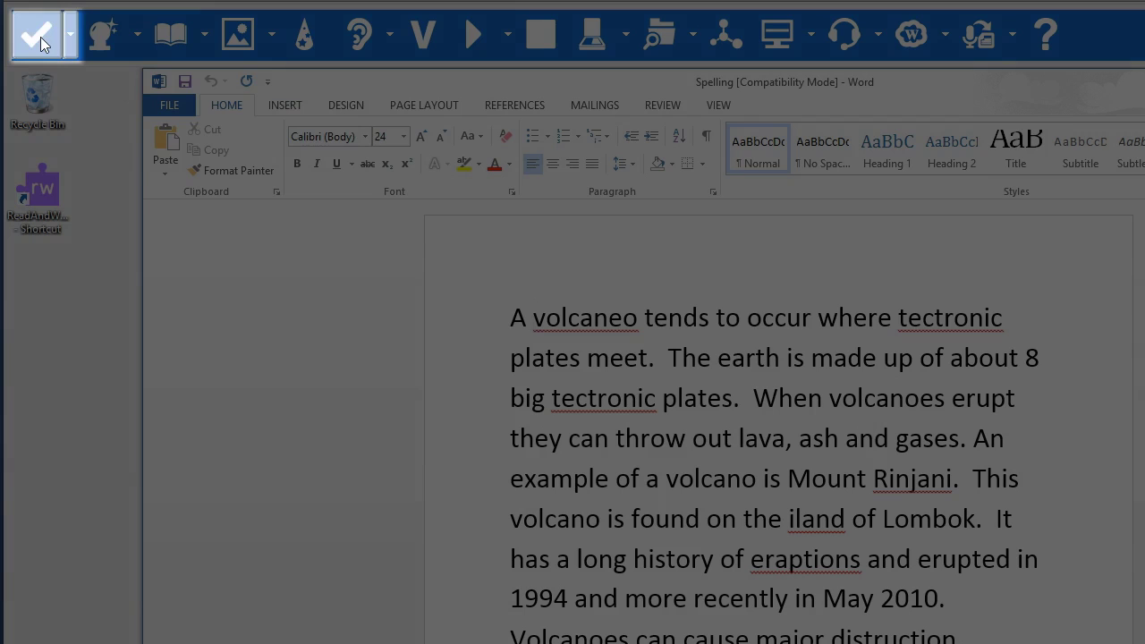
Run Read&Write's Spell Check on the volcano text to get suggestions for 'volcaneo'
left_click(40, 42)
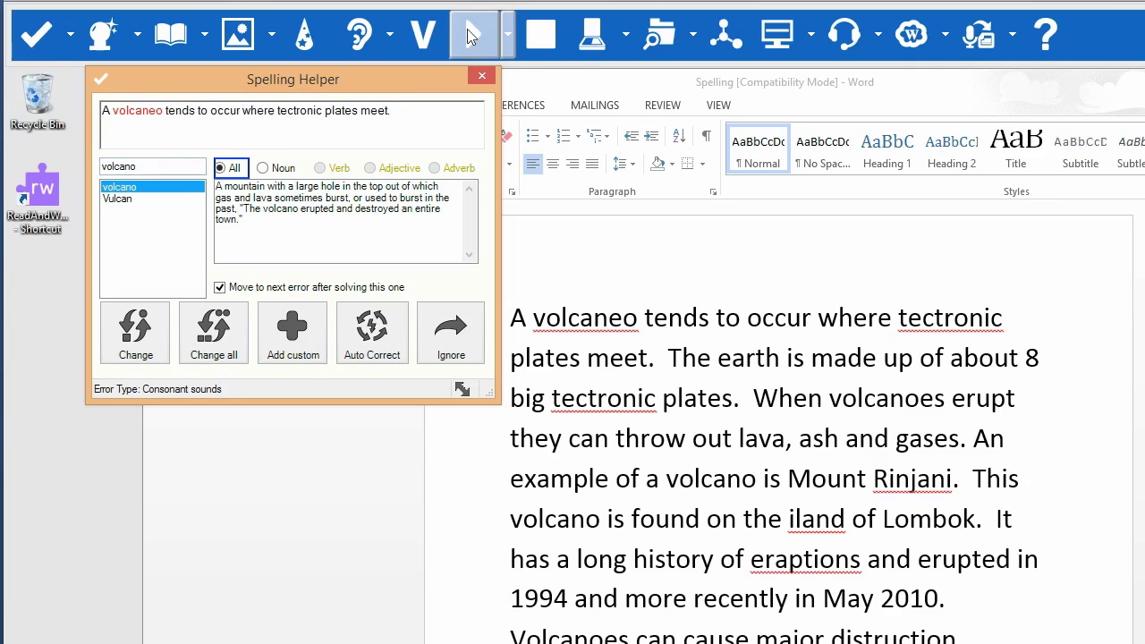
left_click(472, 35)
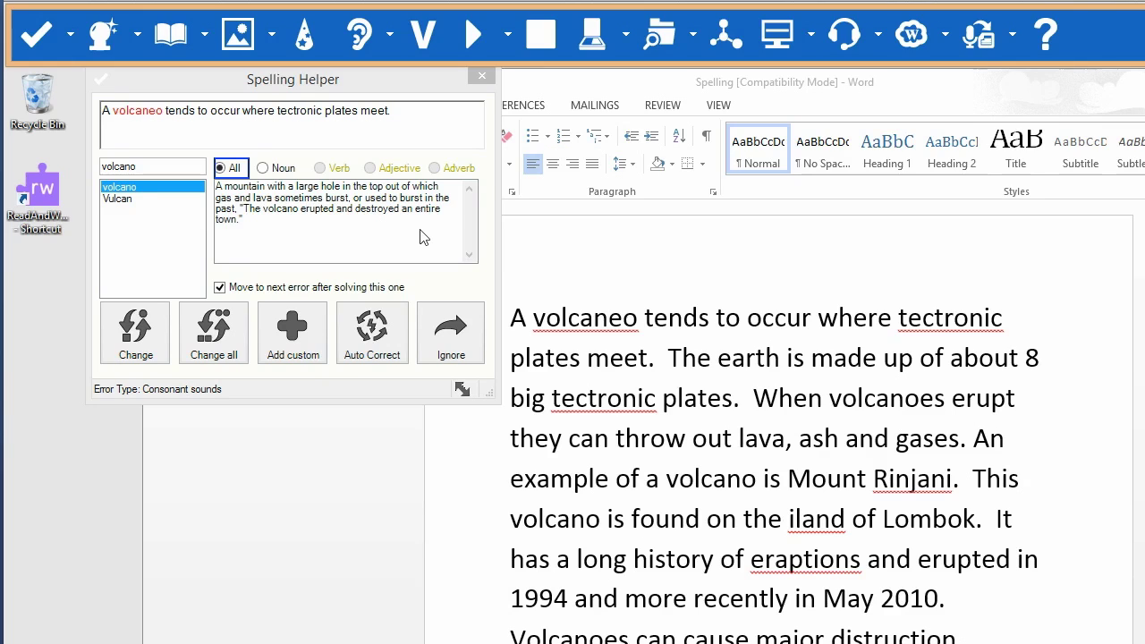
left_click(424, 237)
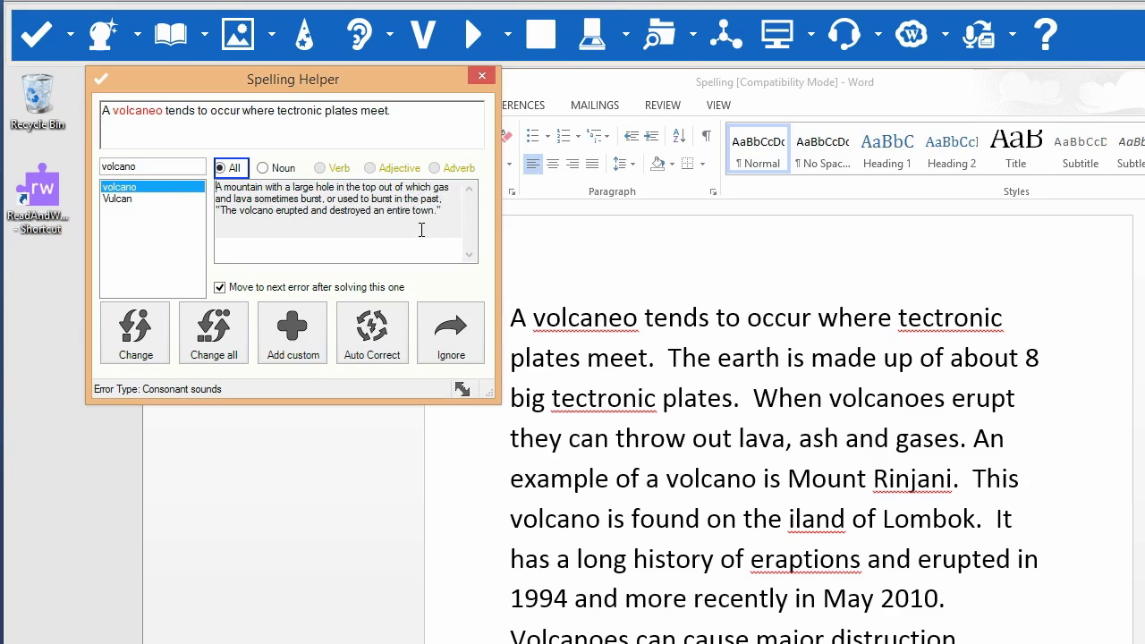
left_click(480, 52)
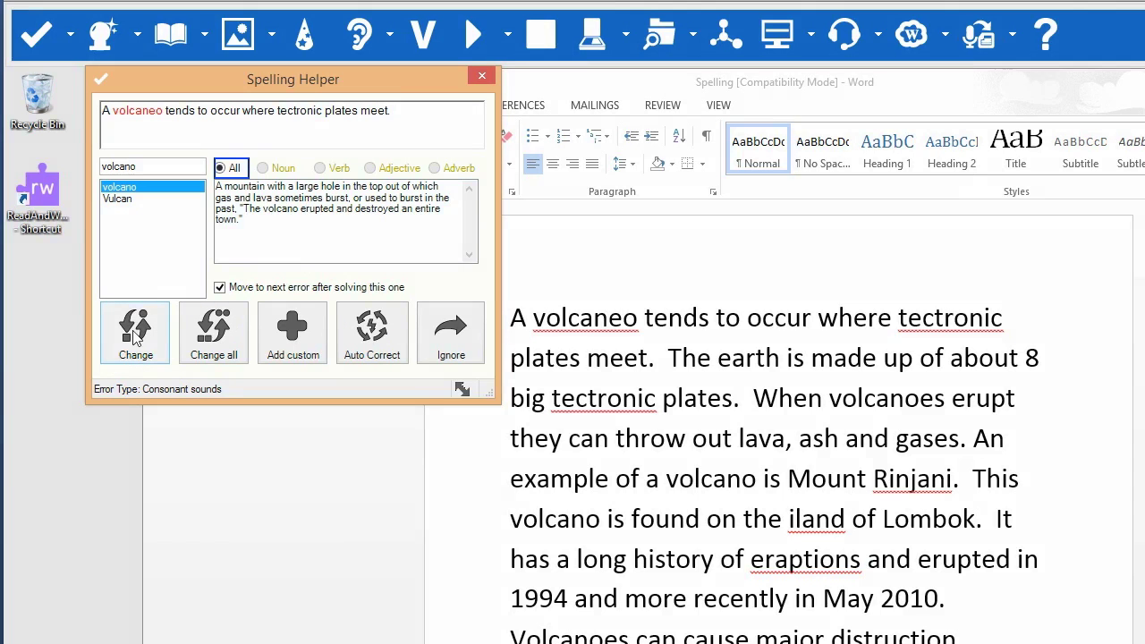
Change 'volcaneo' to 'volcano', and change all 'tectronic' to 'tectonic'
left_click(135, 333)
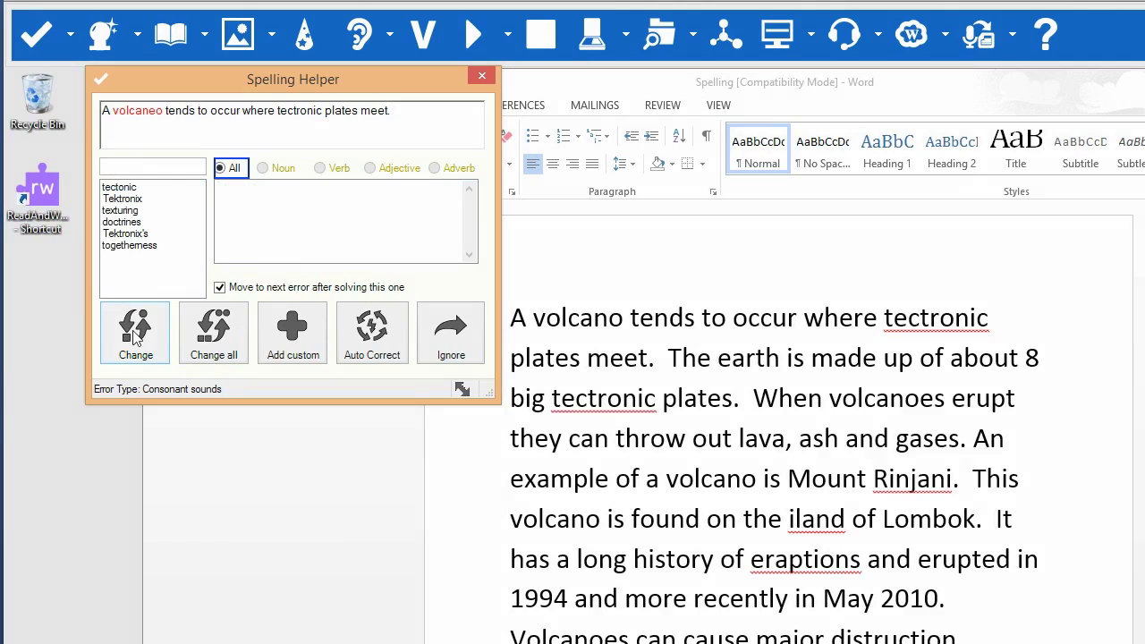
left_click(123, 189)
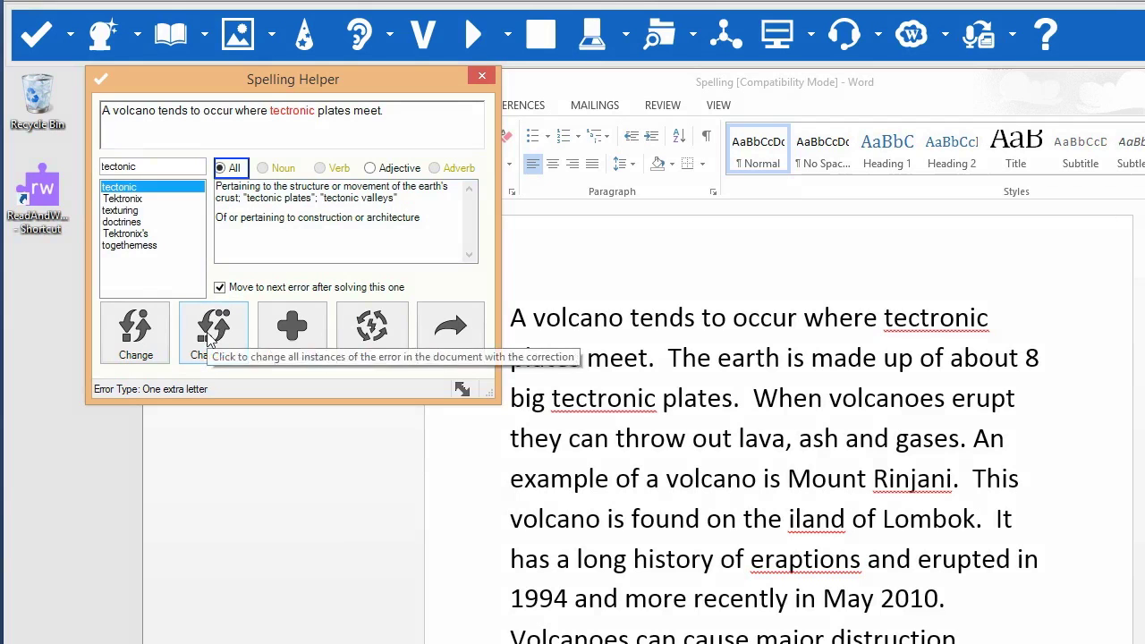
left_click(211, 338)
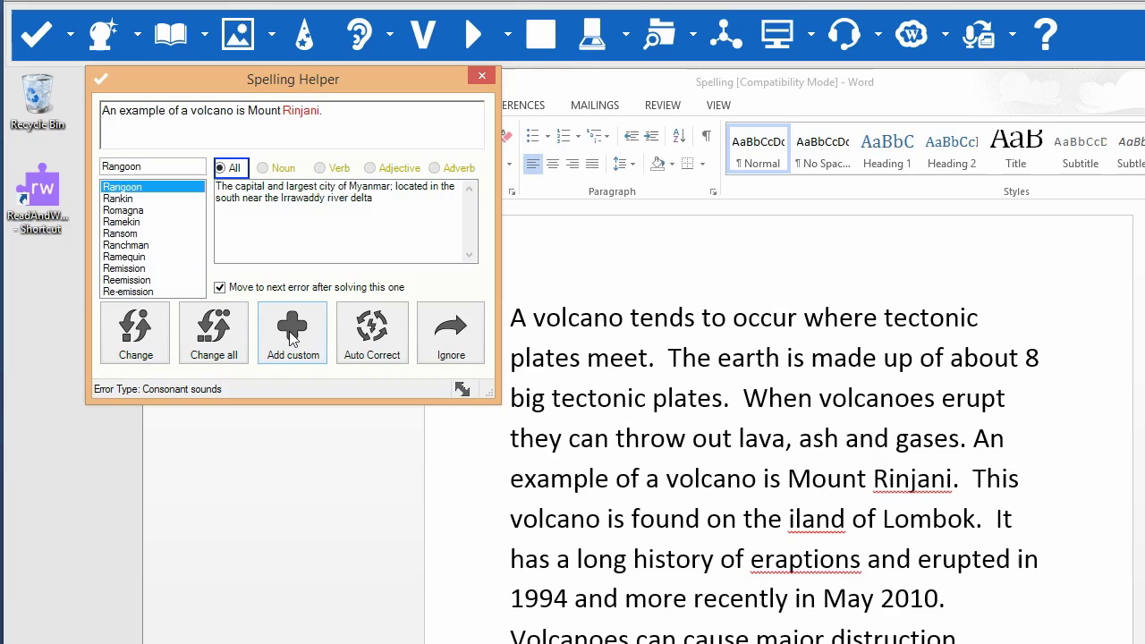
Add 'Rinjani' to the custom dictionary and auto-correct 'iland' to 'island'
left_click(292, 335)
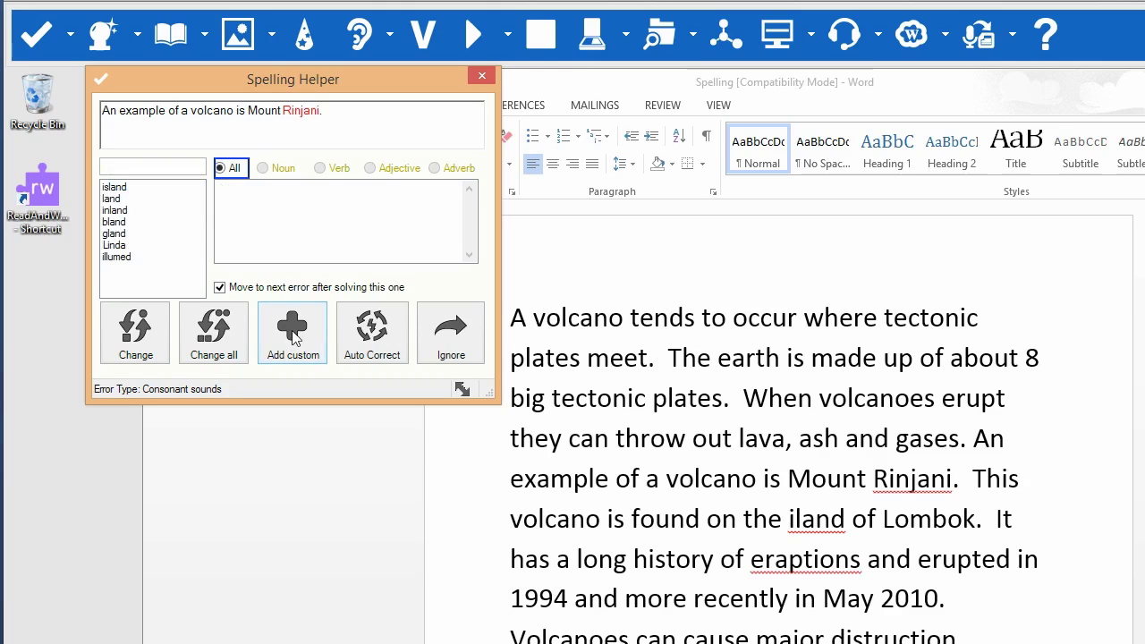
left_click(127, 191)
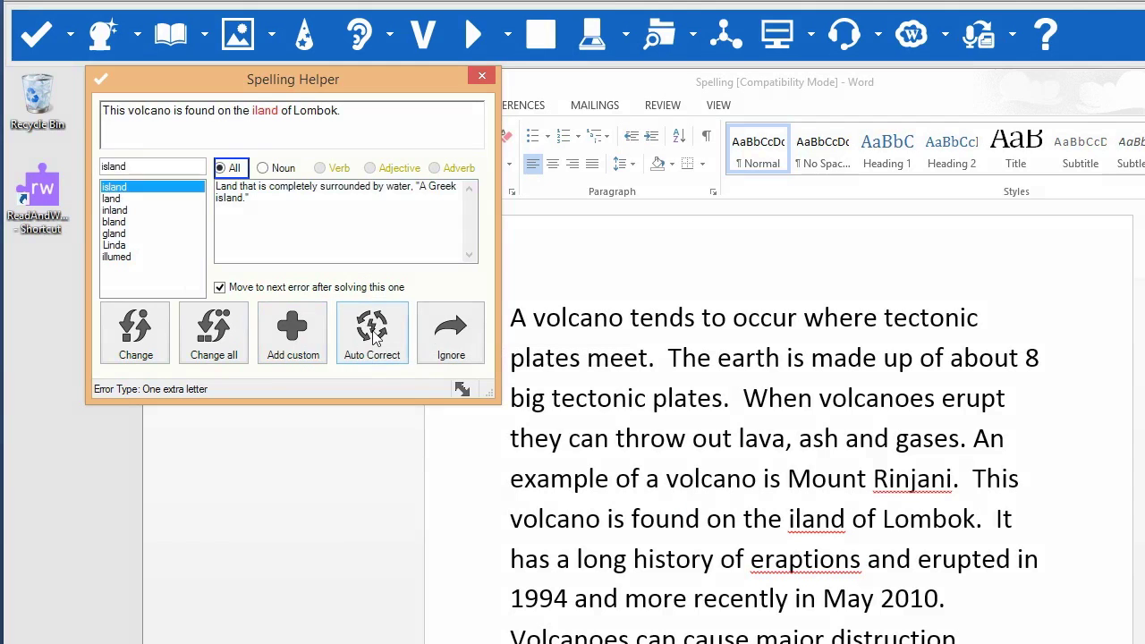
left_click(372, 332)
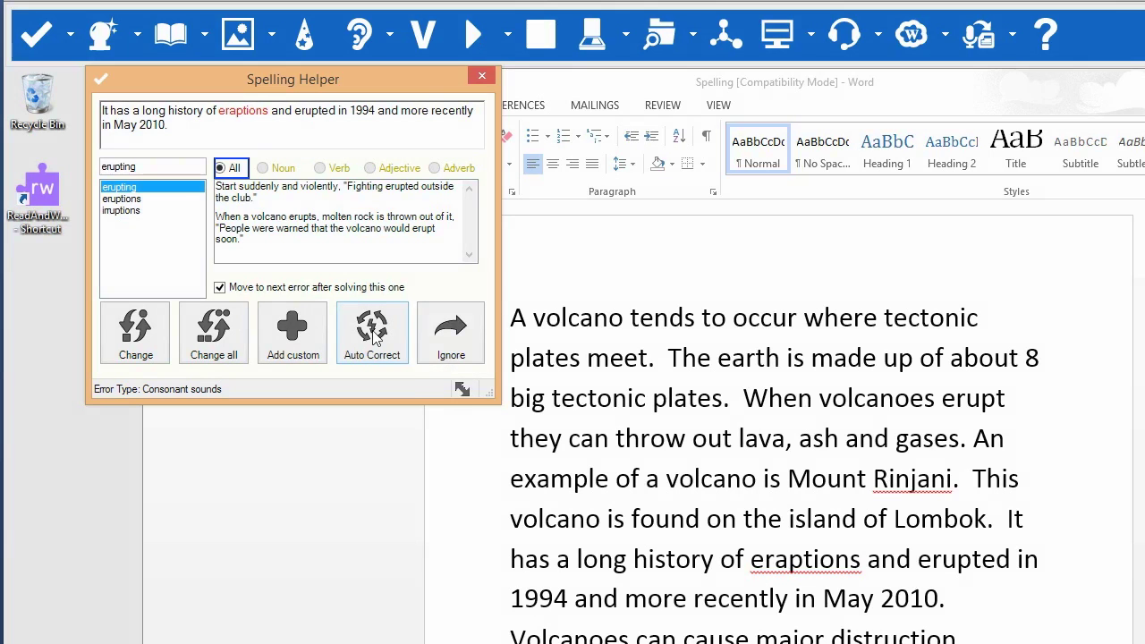
Change 'eraptions' to 'eruptions' and 'distruction' to 'destruction', then dismiss the completion message
left_click(131, 200)
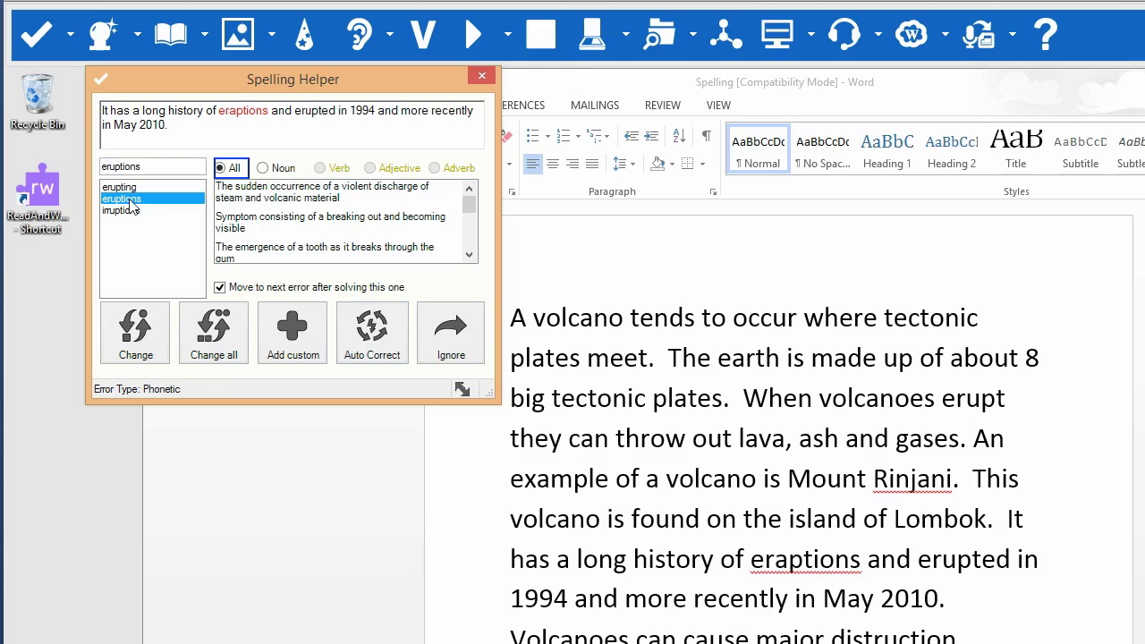
left_click(149, 332)
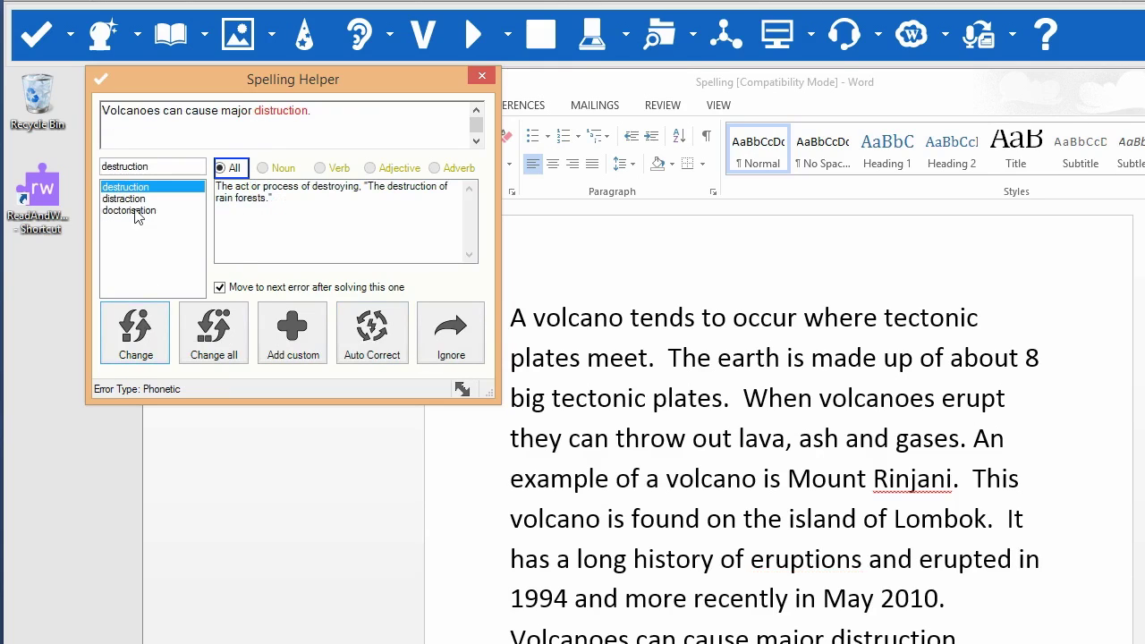
left_click(139, 329)
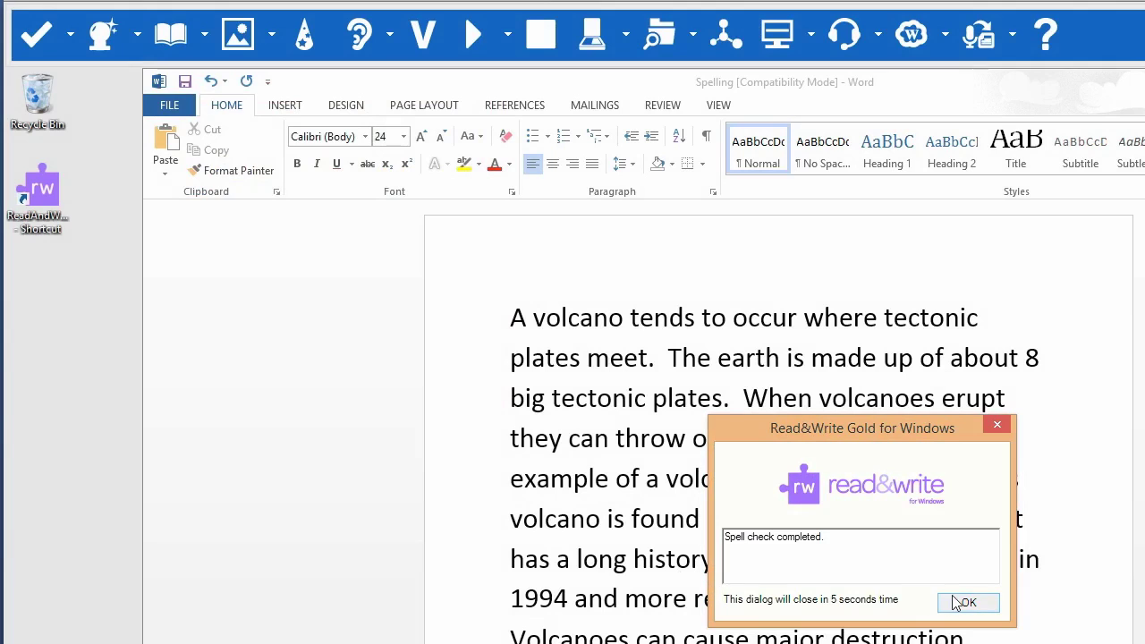
left_click(958, 604)
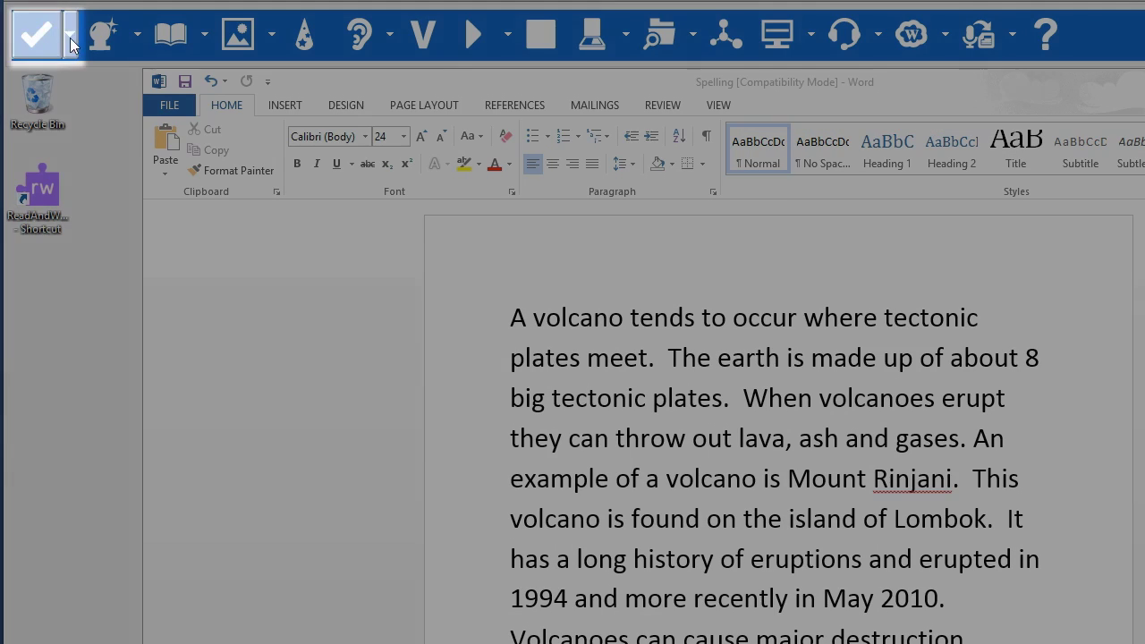
Open Spelling Options from the Spell Check dropdown to see 'Rinjani' in the custom dictionary
left_click(70, 38)
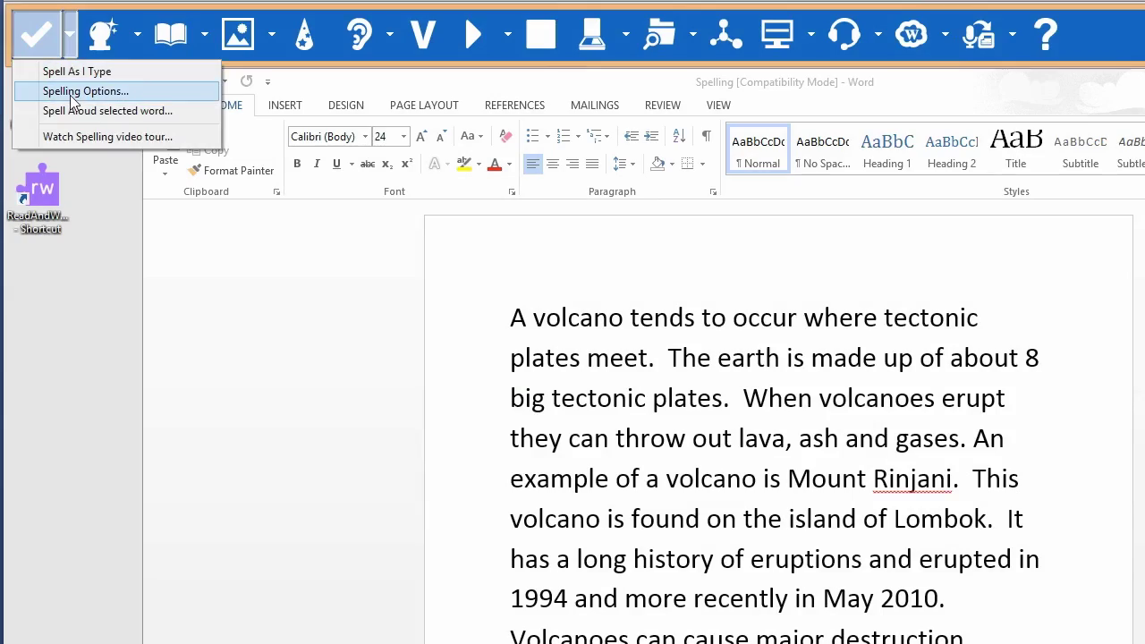
left_click(69, 92)
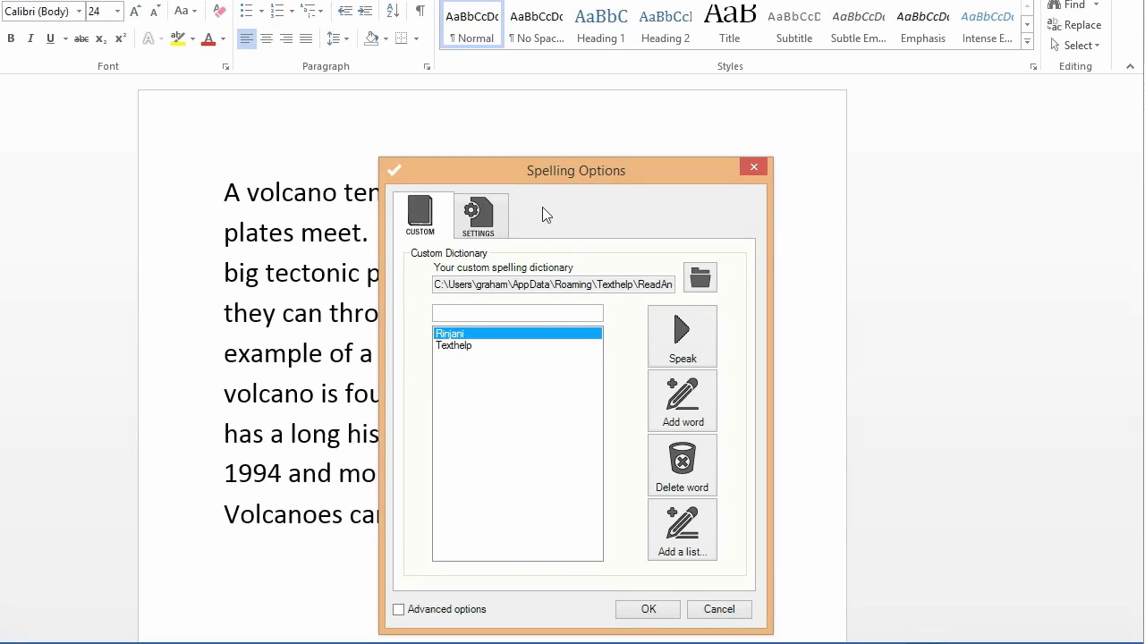
On the Settings tab, enable the Science and Medical spell-check vocabularies
left_click(496, 219)
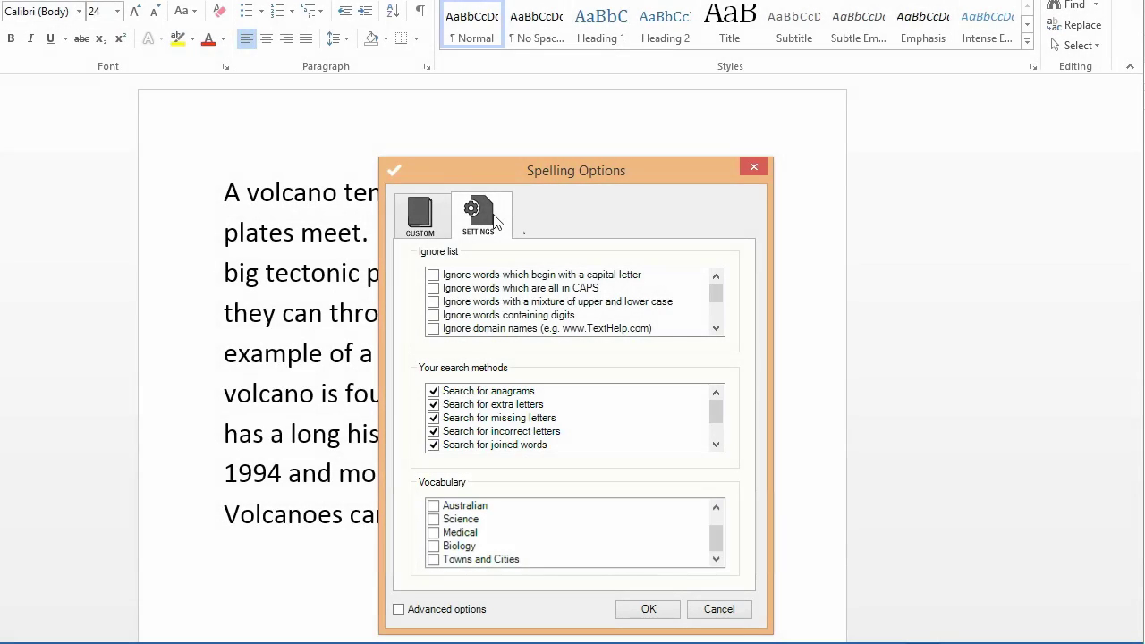
left_click(434, 534)
left_click(435, 547)
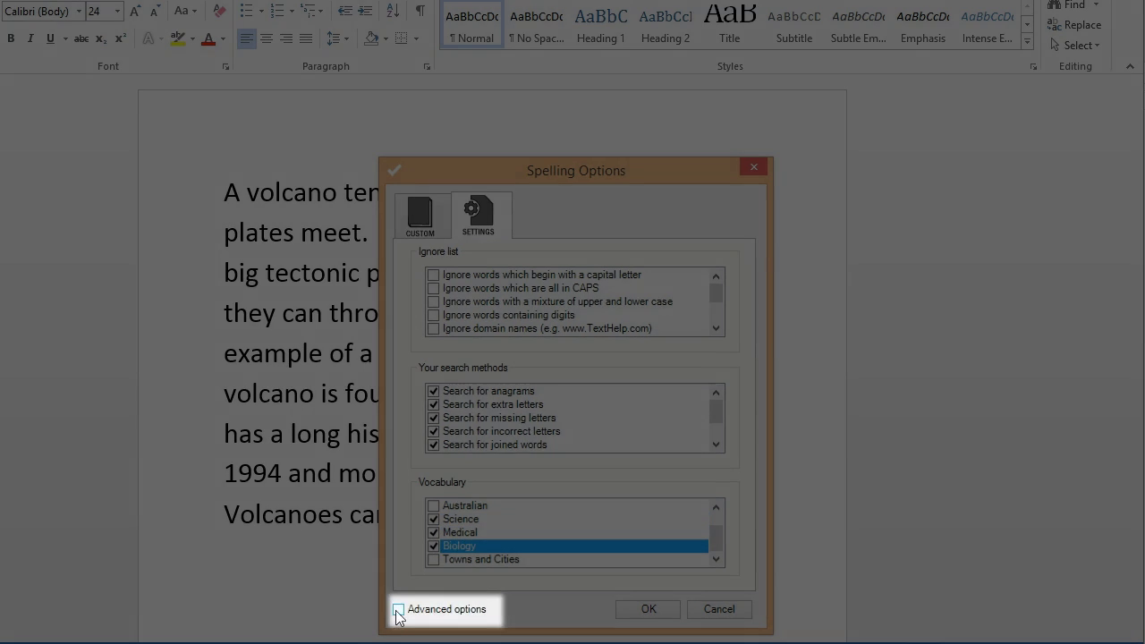
Enable advanced options and review the Automatic, History ('distruction') and Phonetics tabs
left_click(399, 612)
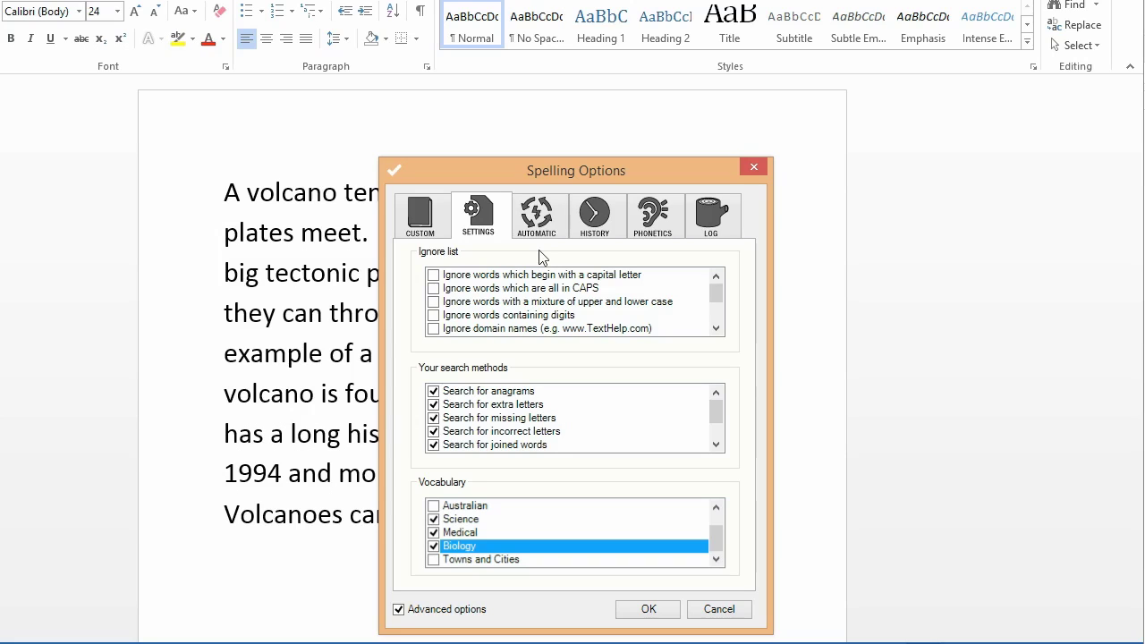
left_click(548, 229)
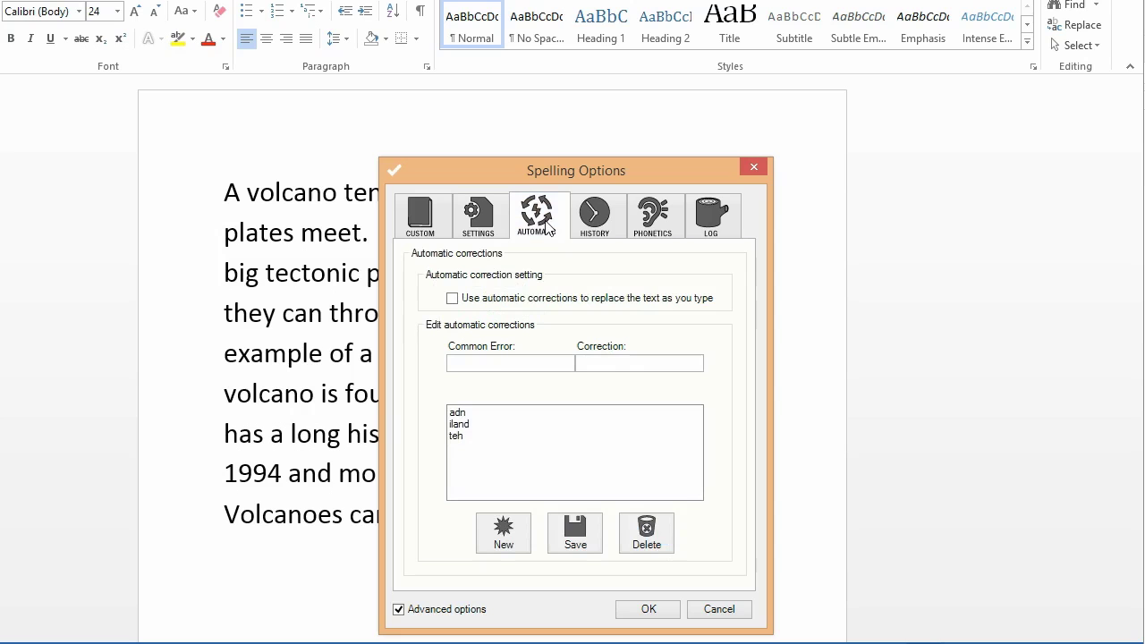
left_click(605, 235)
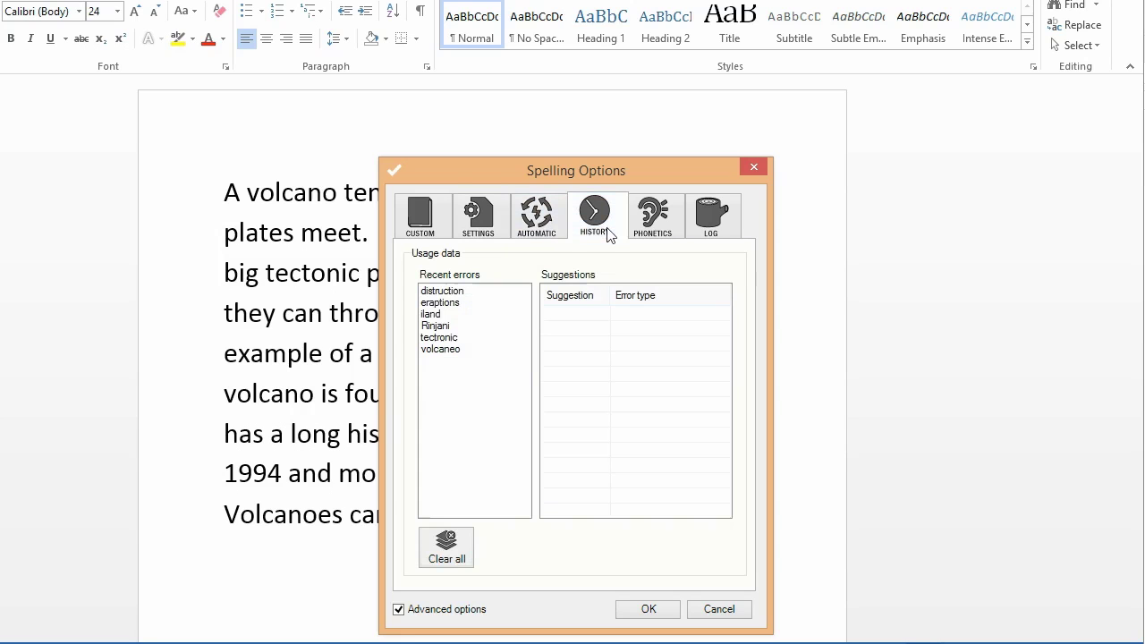
left_click(442, 294)
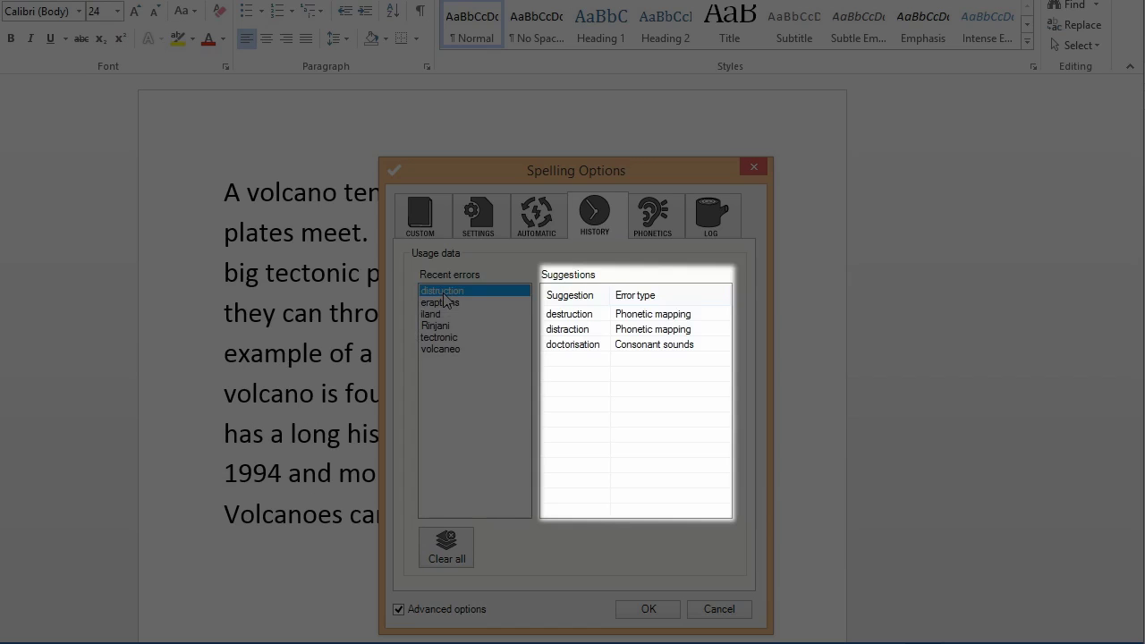
left_click(653, 231)
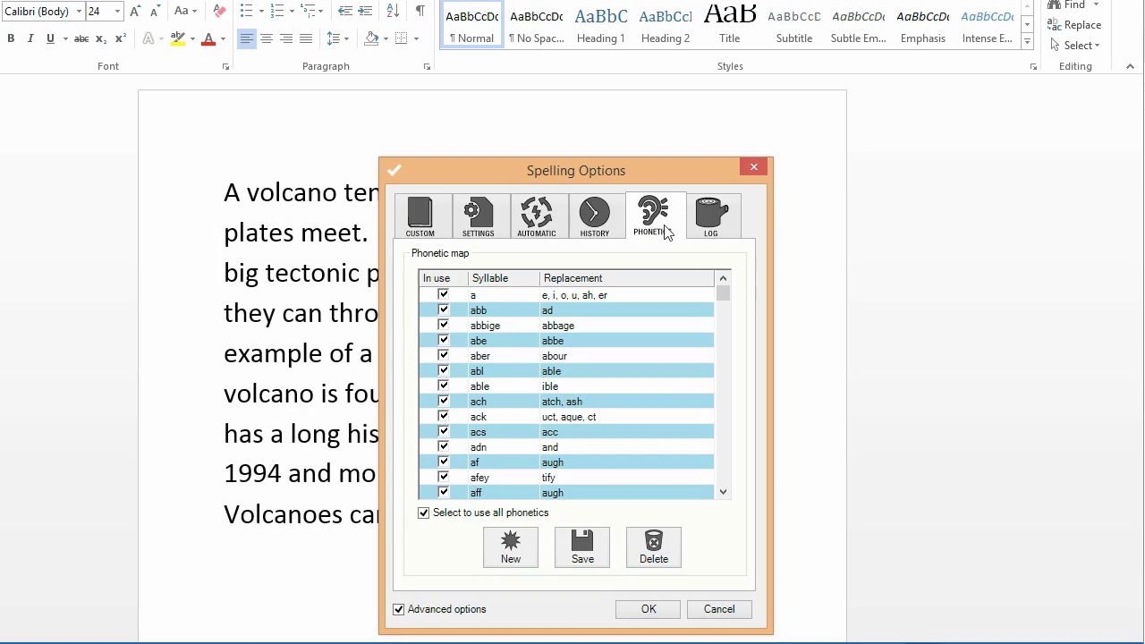
Open the spell Log and sort it by Error, Correction, then Error type
left_click(725, 235)
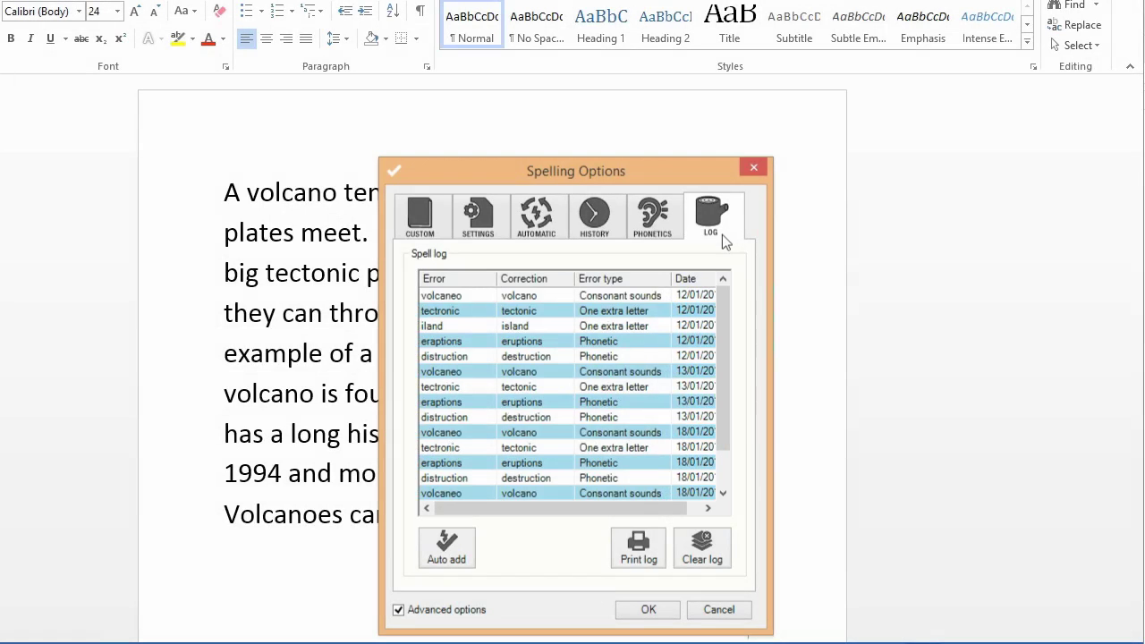
left_click(462, 280)
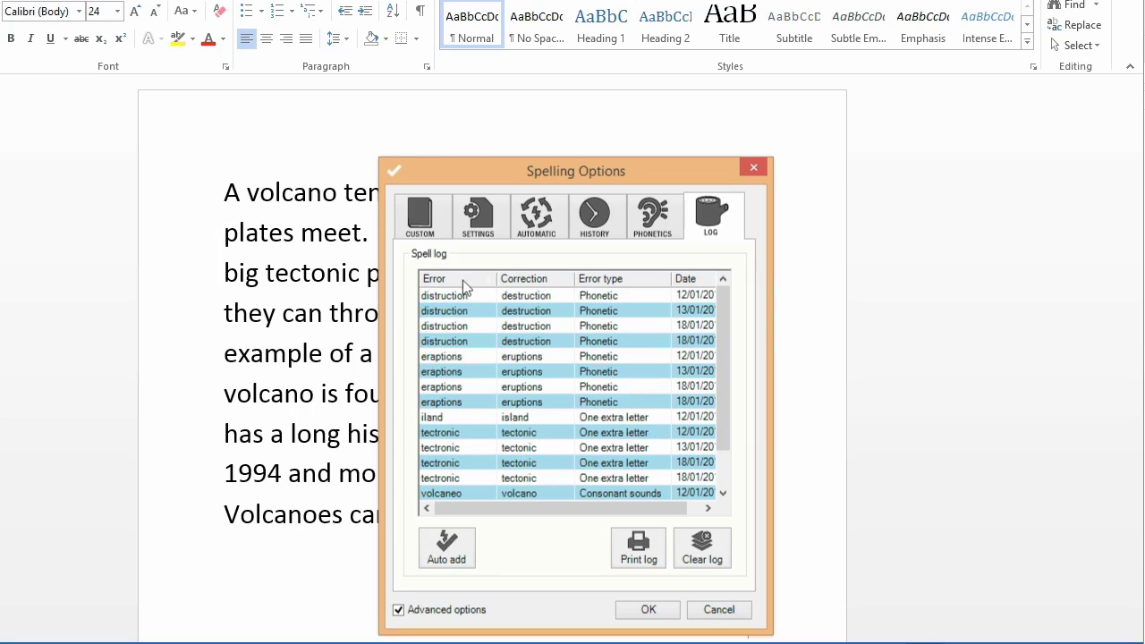
left_click(556, 276)
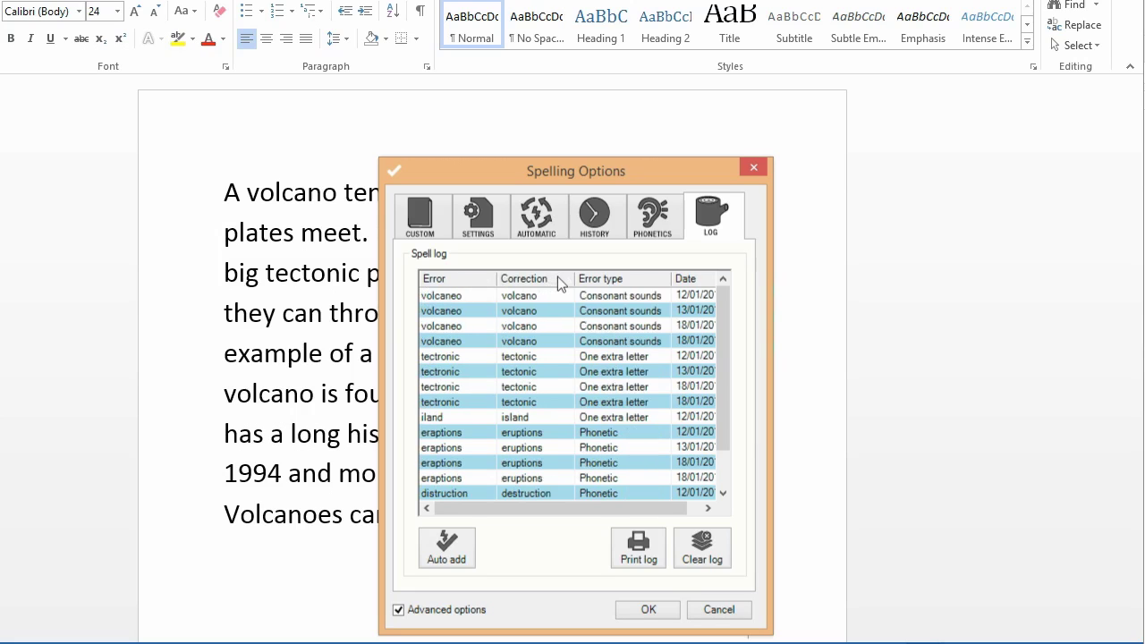
left_click(658, 282)
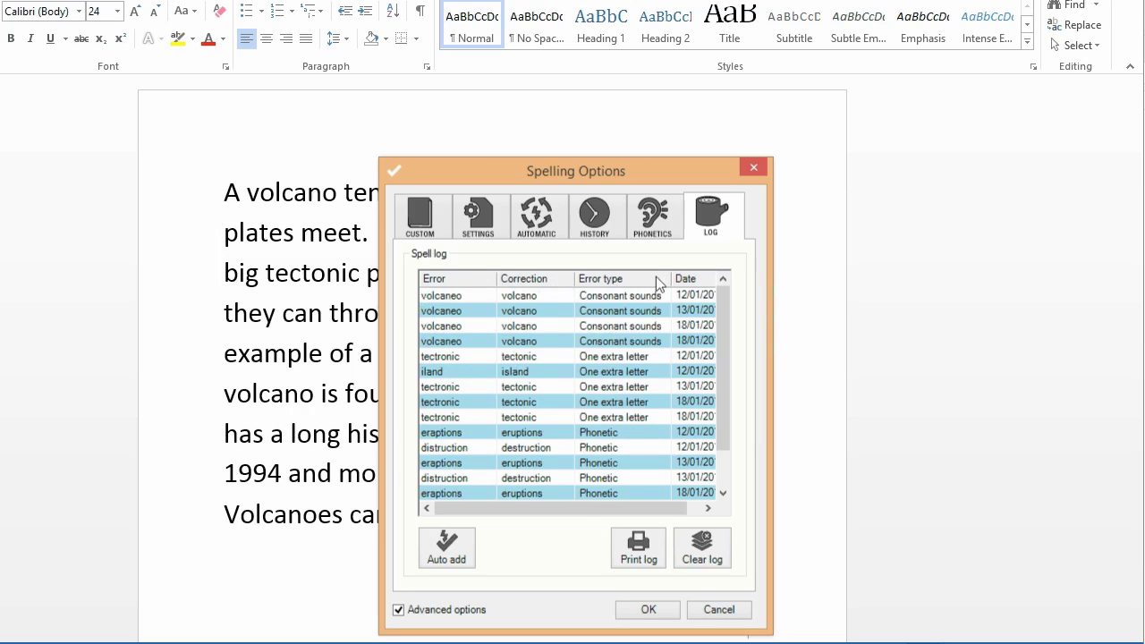